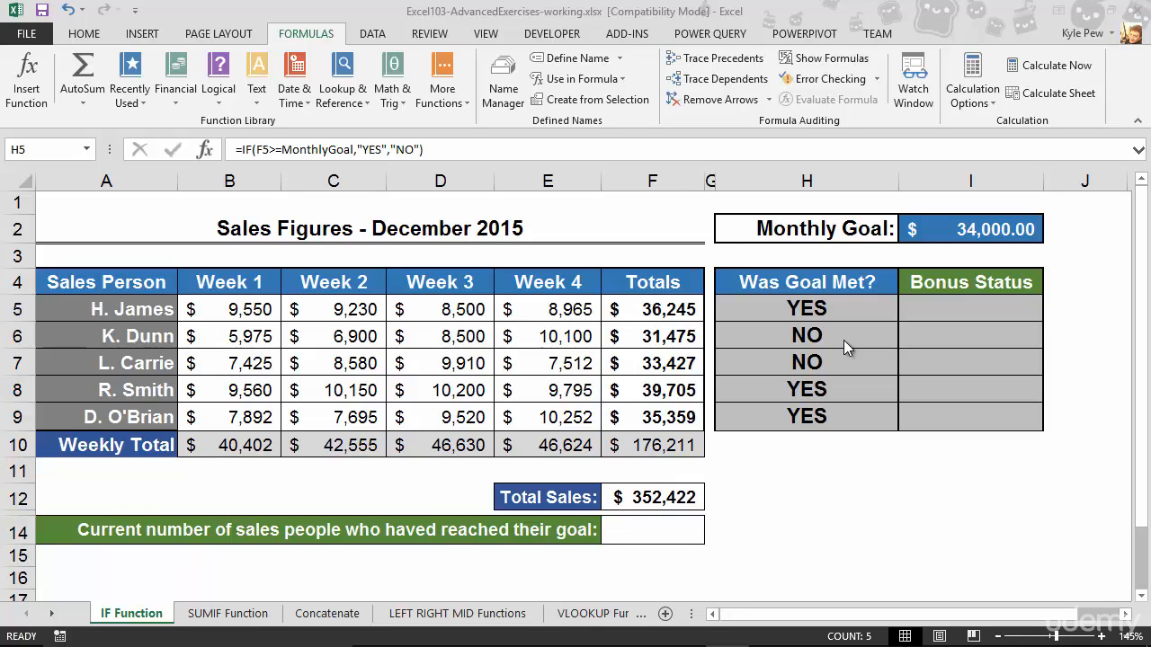
Insert an IF function in the first Bonus Status cell, I5, ready for its arguments
left_click(956, 311)
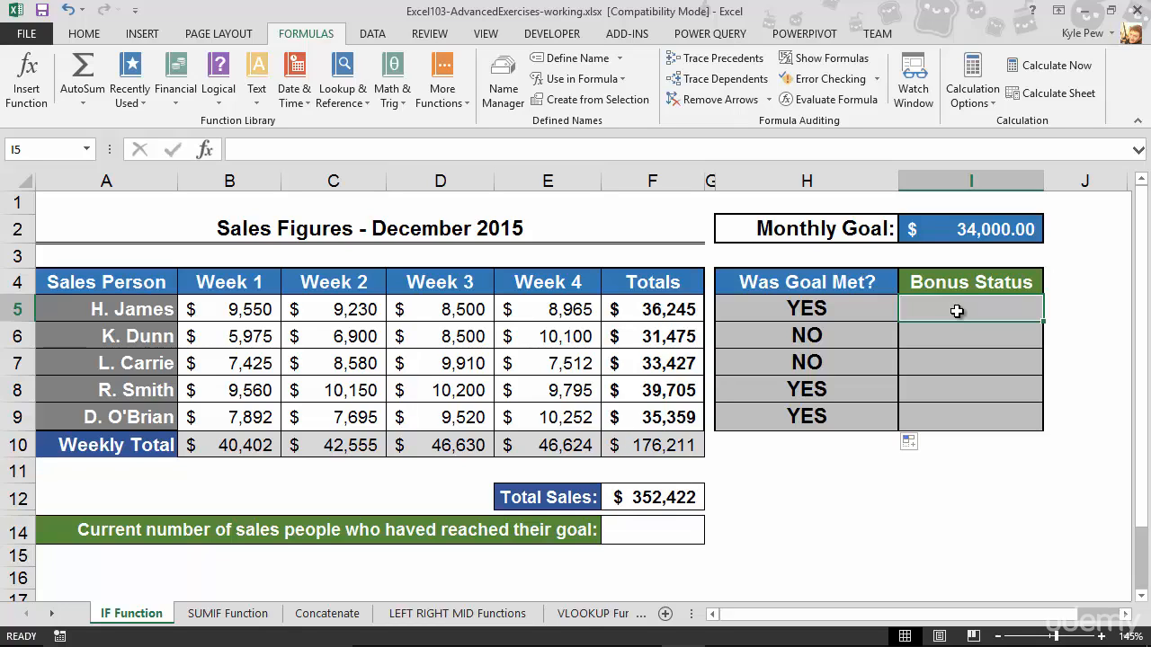
left_click(807, 311)
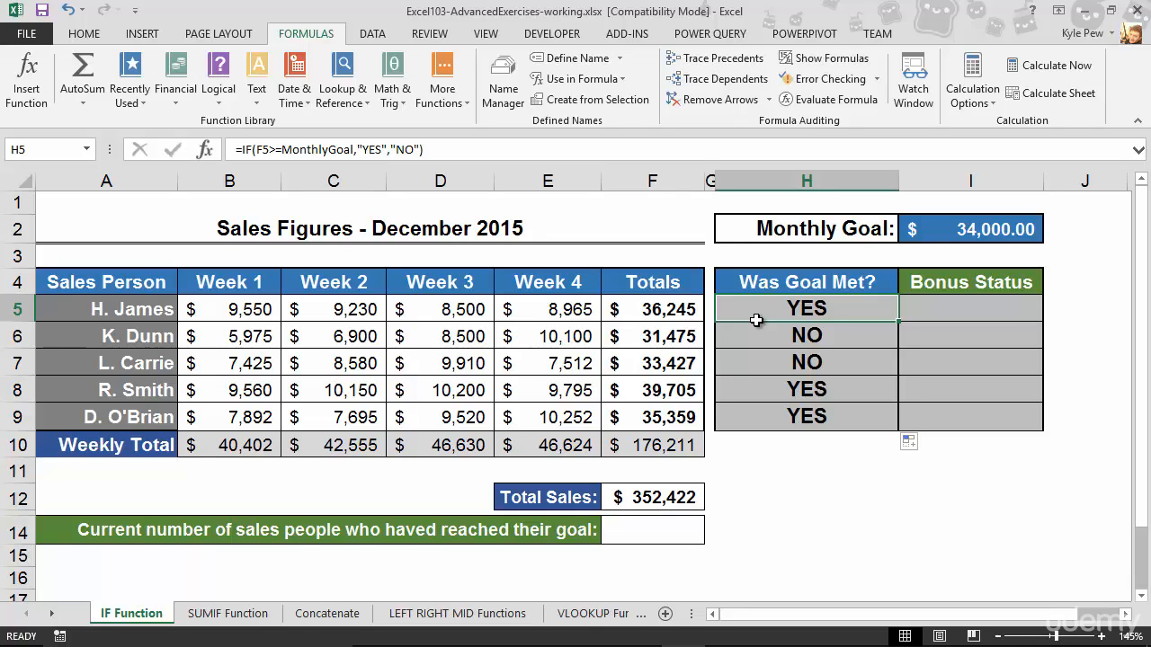
left_click(932, 307)
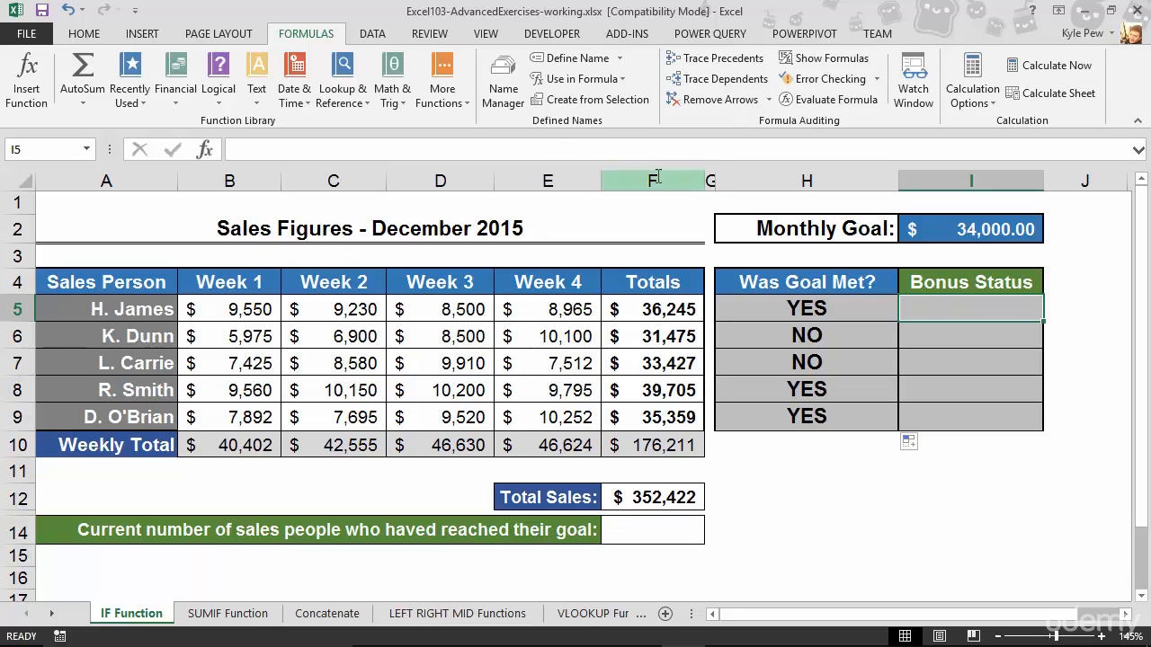
left_click(218, 96)
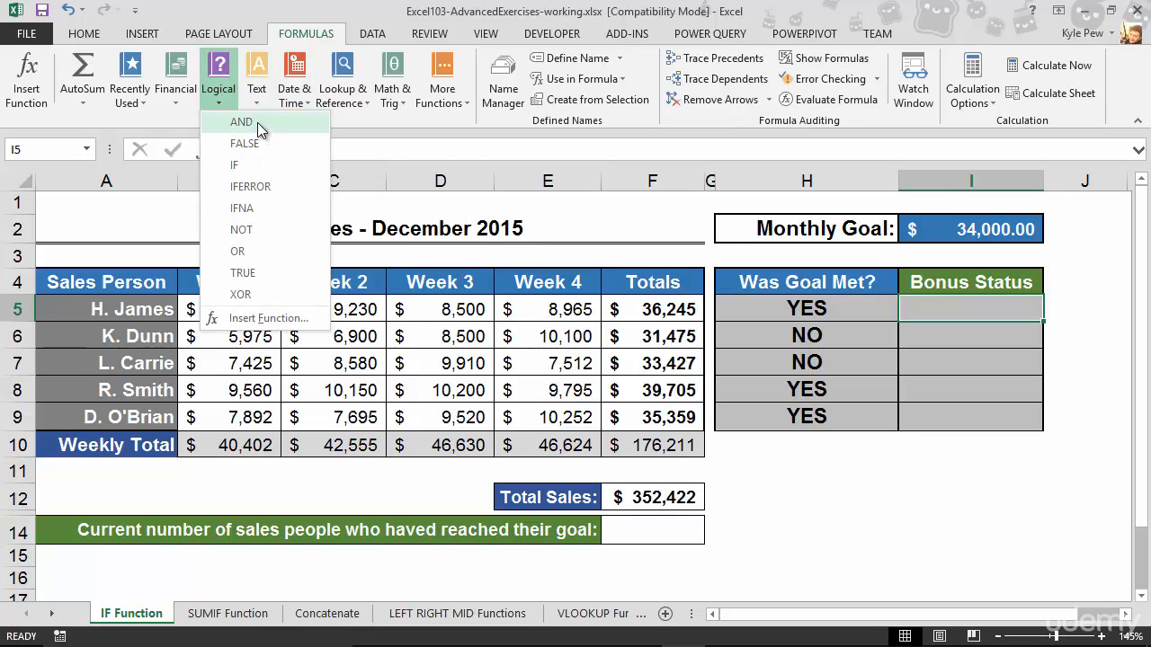
left_click(239, 165)
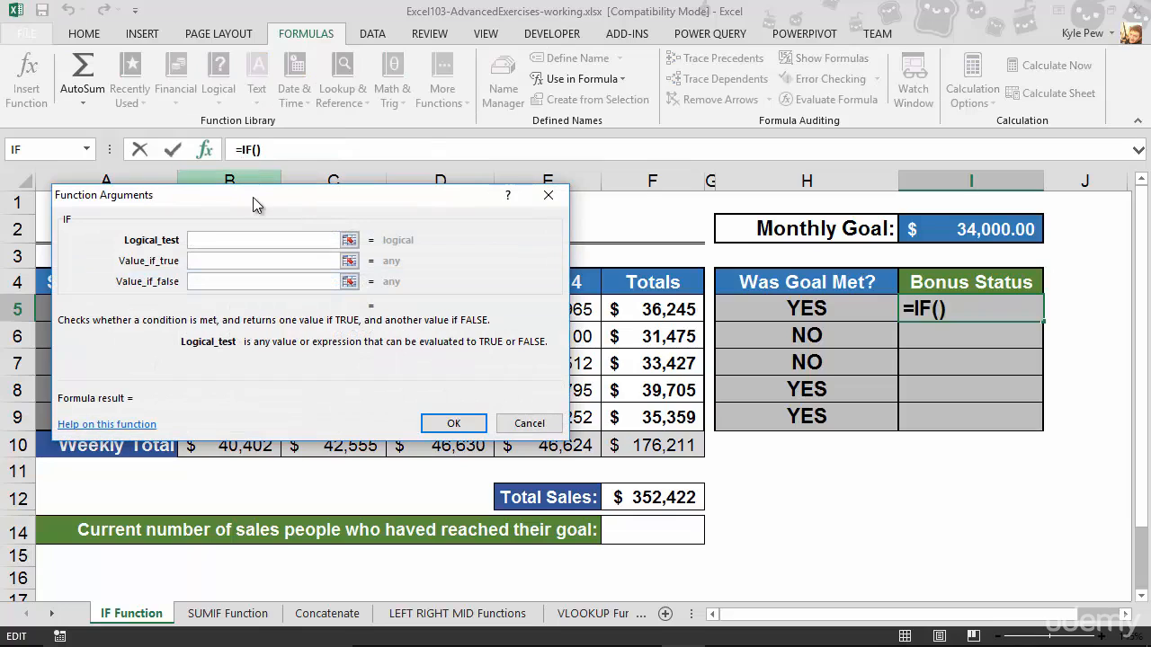
left_click_drag(251, 196, 292, 190)
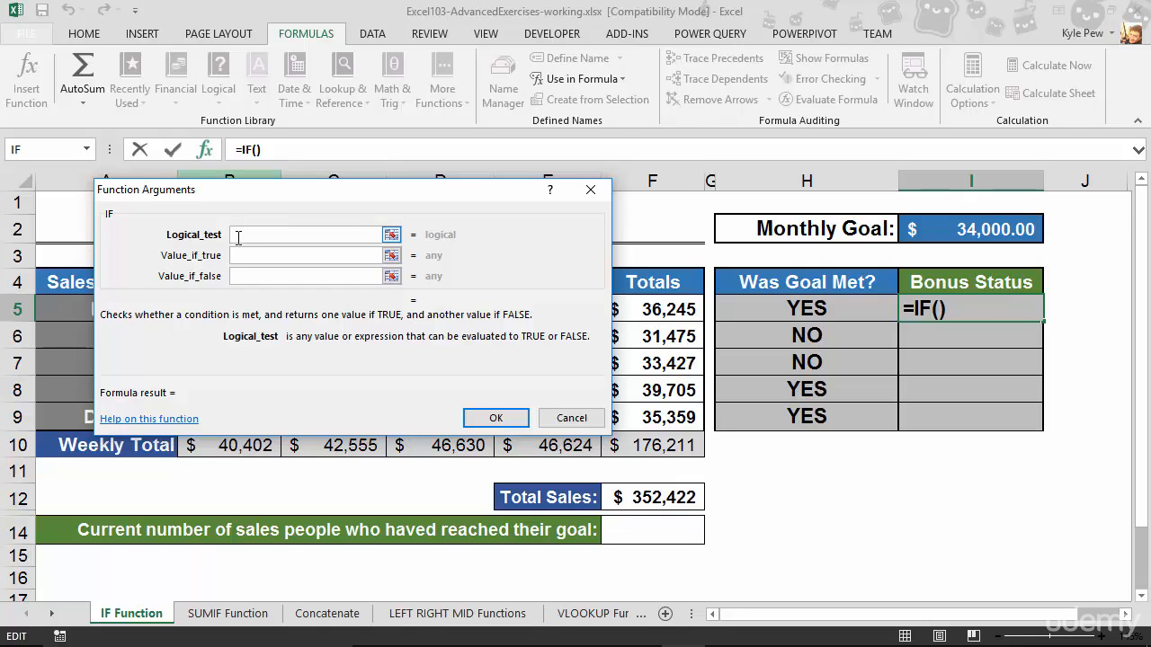
Nest an AND function inside the IF function's logical test and bring up the AND arguments
mouse_move(313, 643)
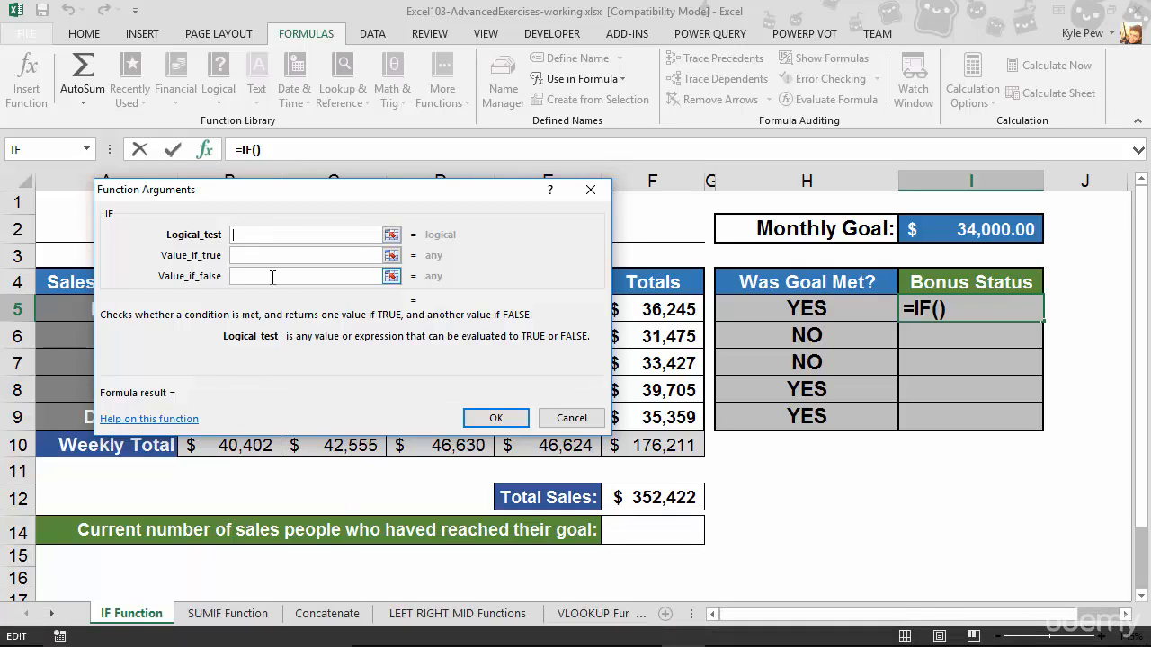
type("and")
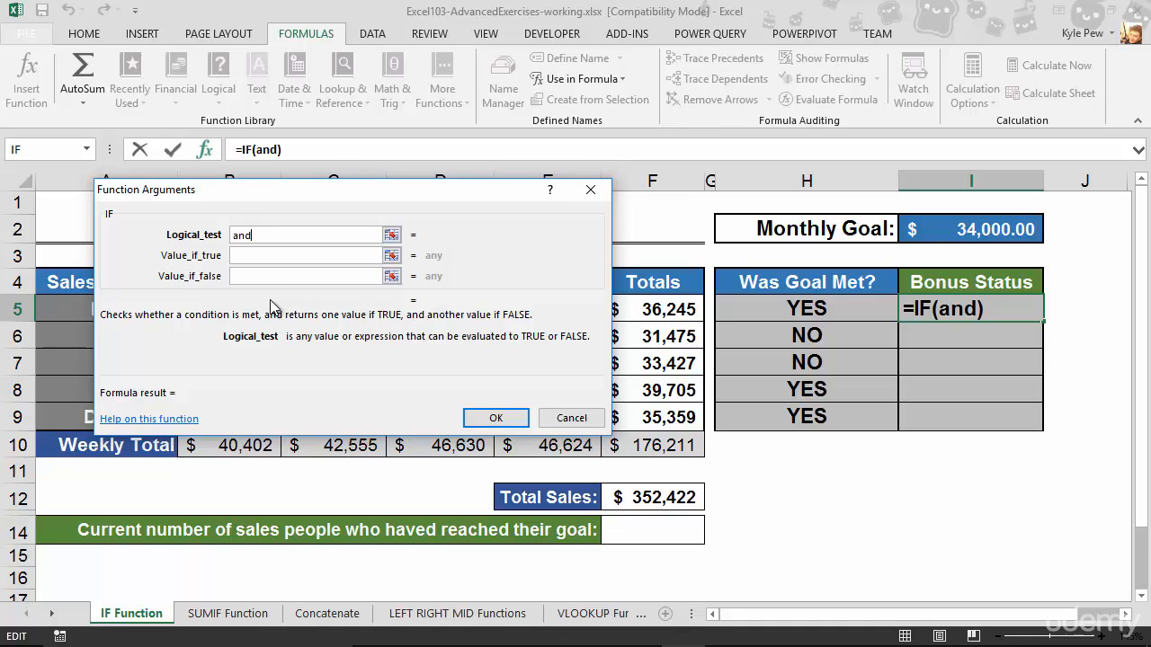
type("(")
left_click(265, 150)
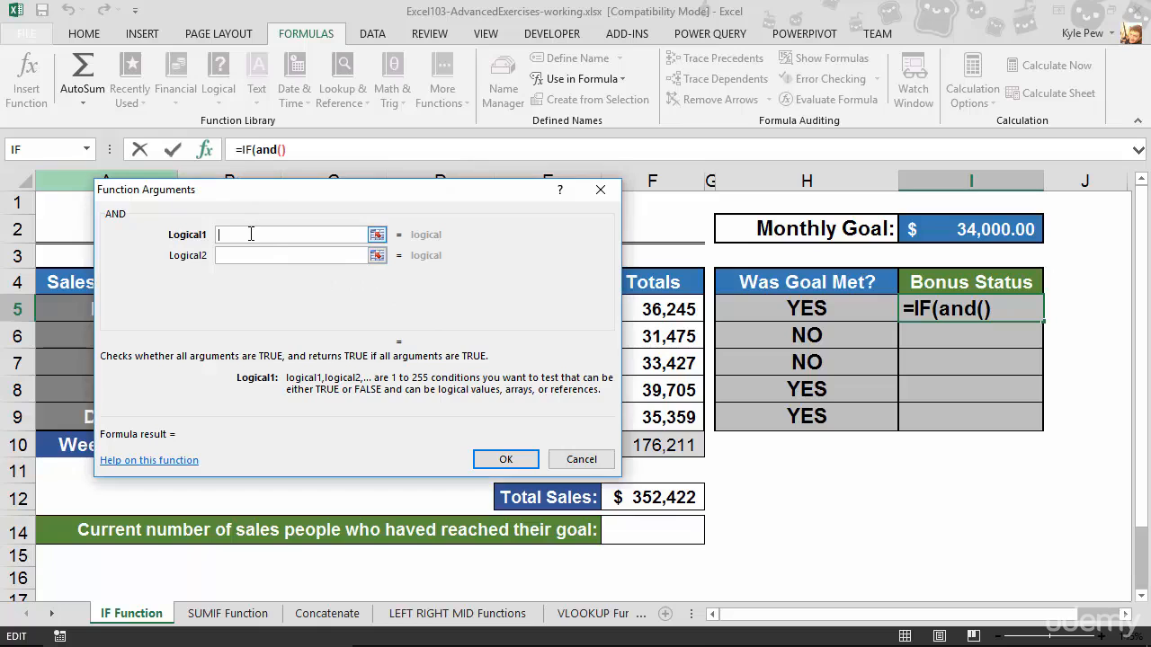
Set the first AND condition to H5="Yes", so that the monthly goal must be met
left_click_drag(231, 190, 200, 286)
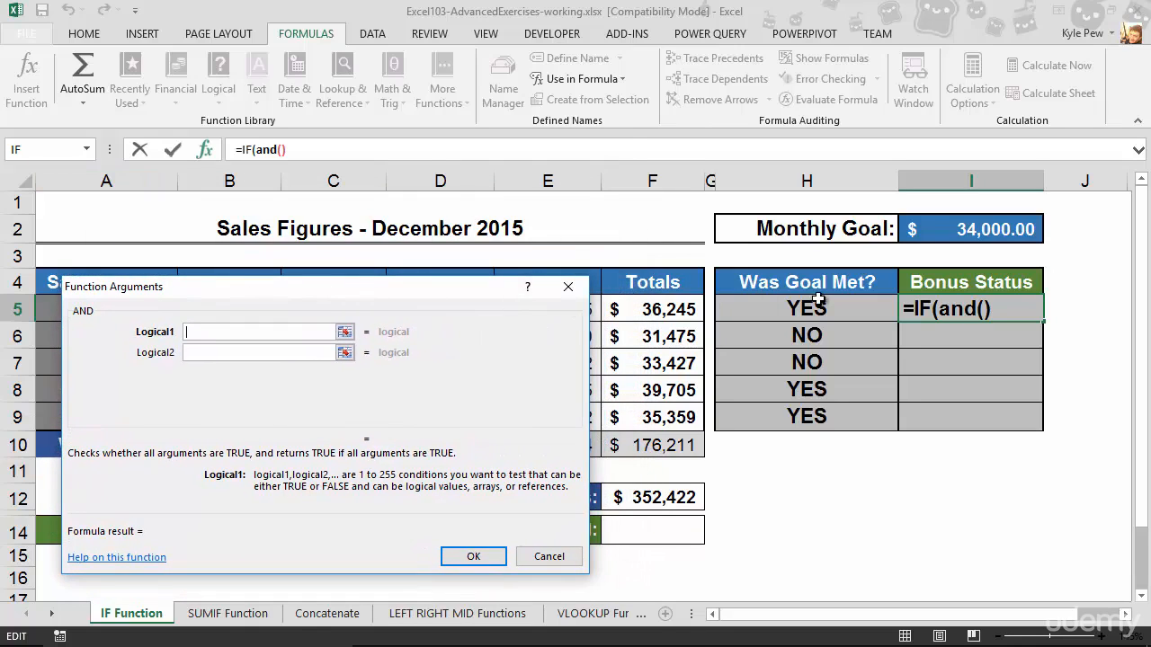
left_click(773, 309)
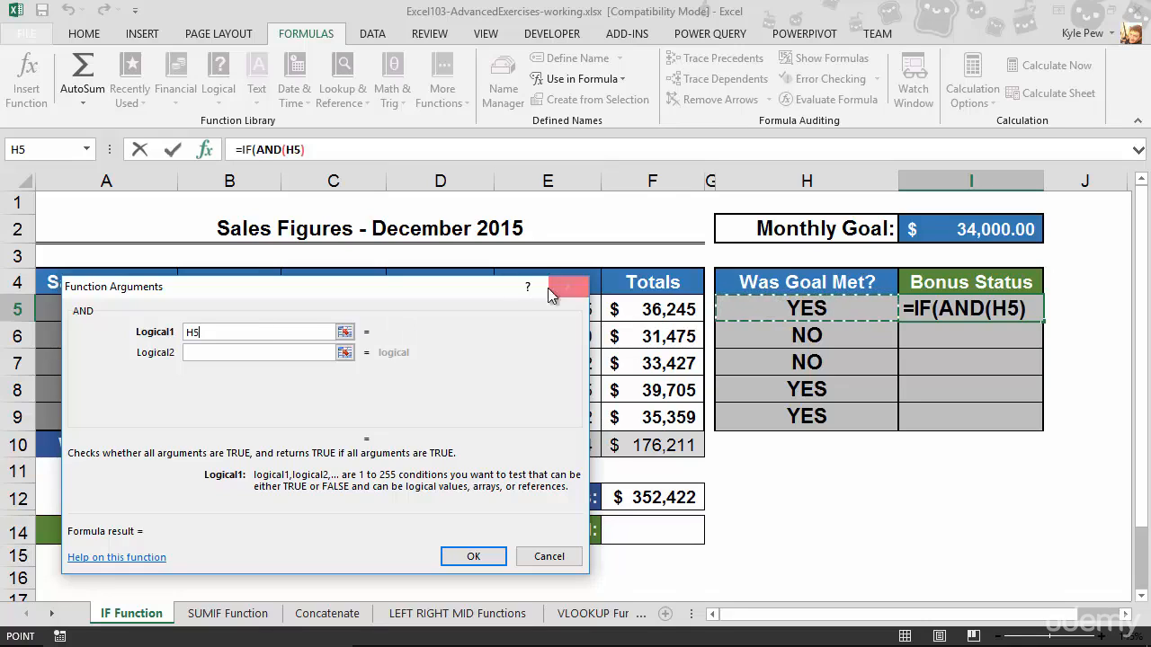
type("=")
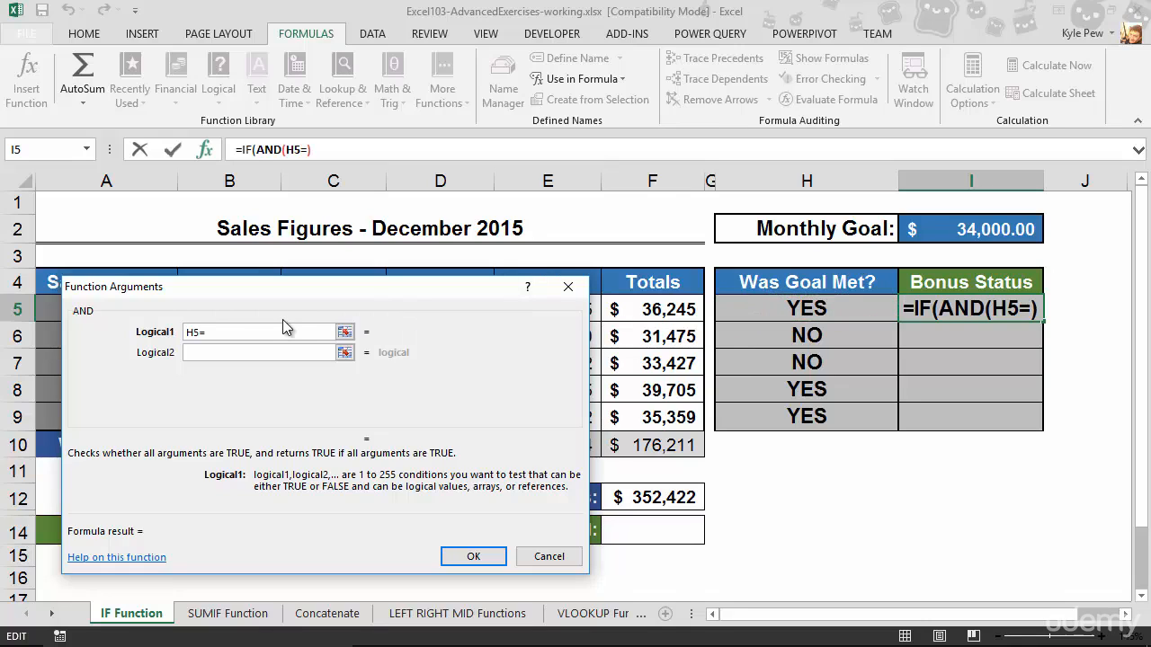
type("\"Yes")
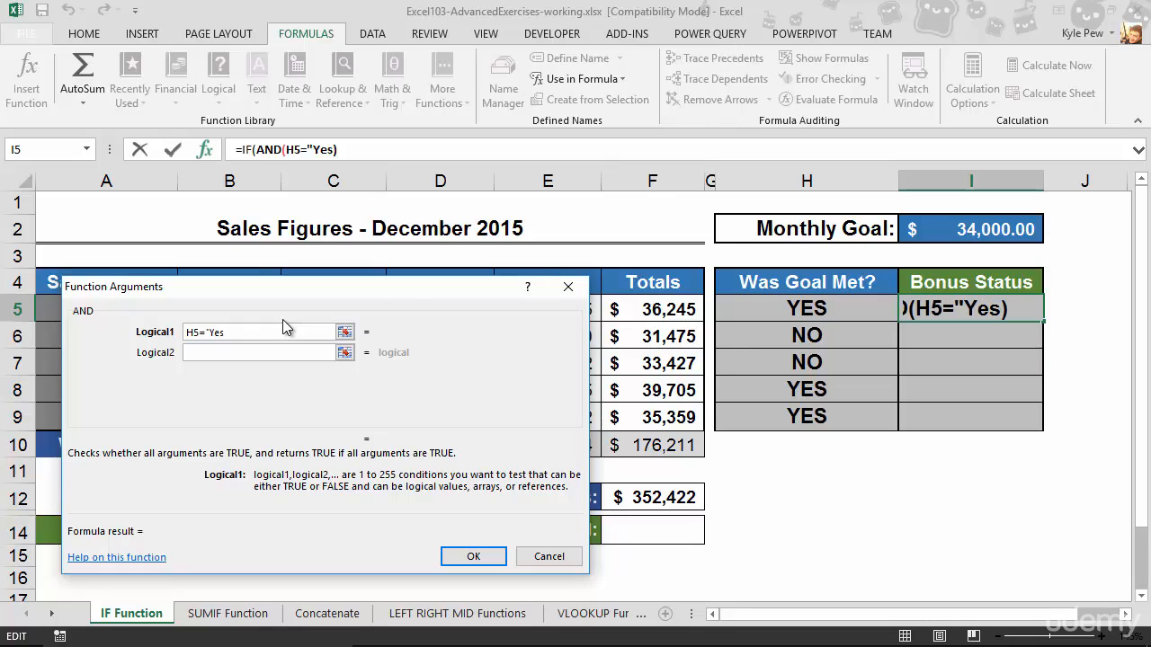
type("\"")
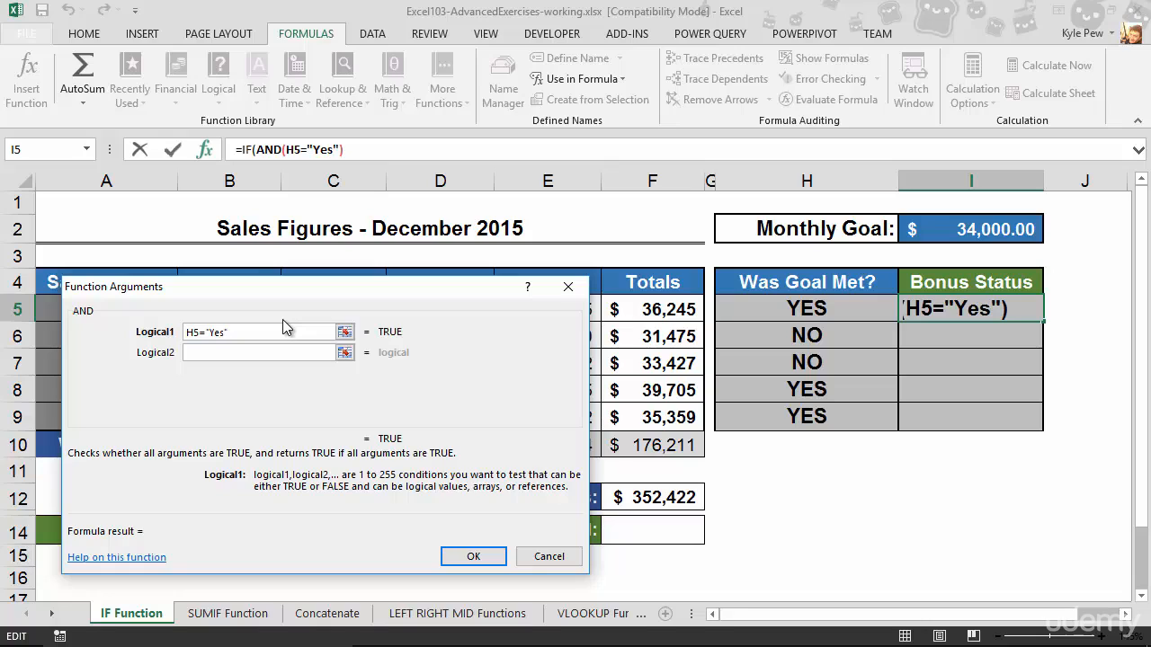
Set the second AND condition to min(B5:E5)>=8000, covering the weekly sales of the first sales person
left_click(207, 352)
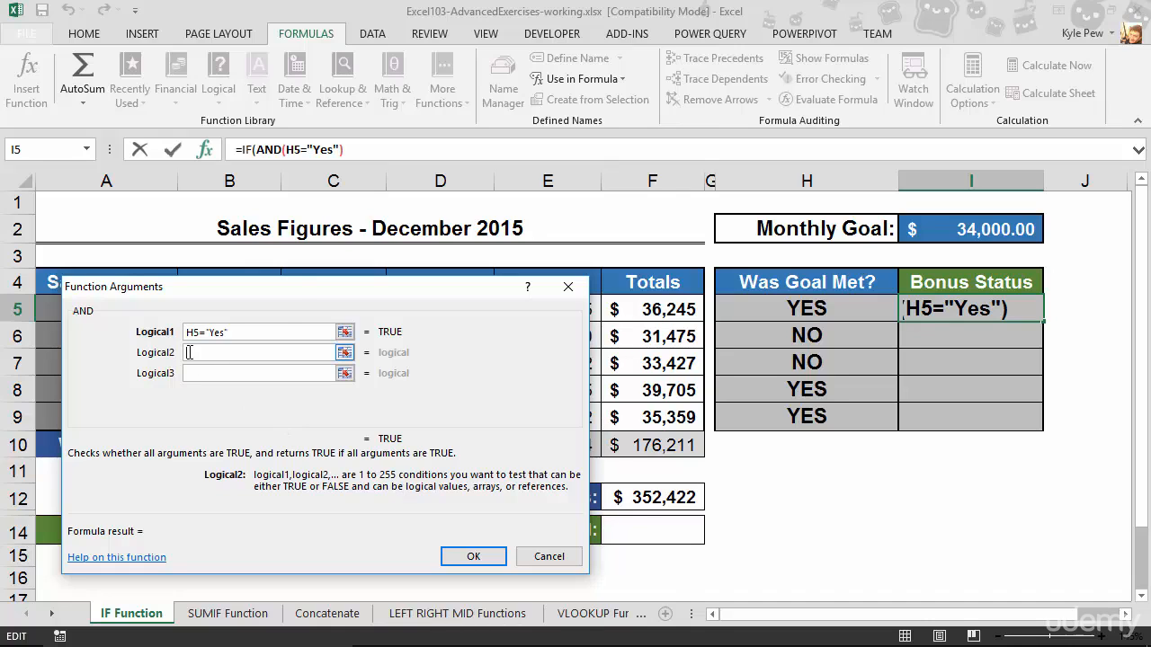
left_click_drag(288, 280, 294, 385)
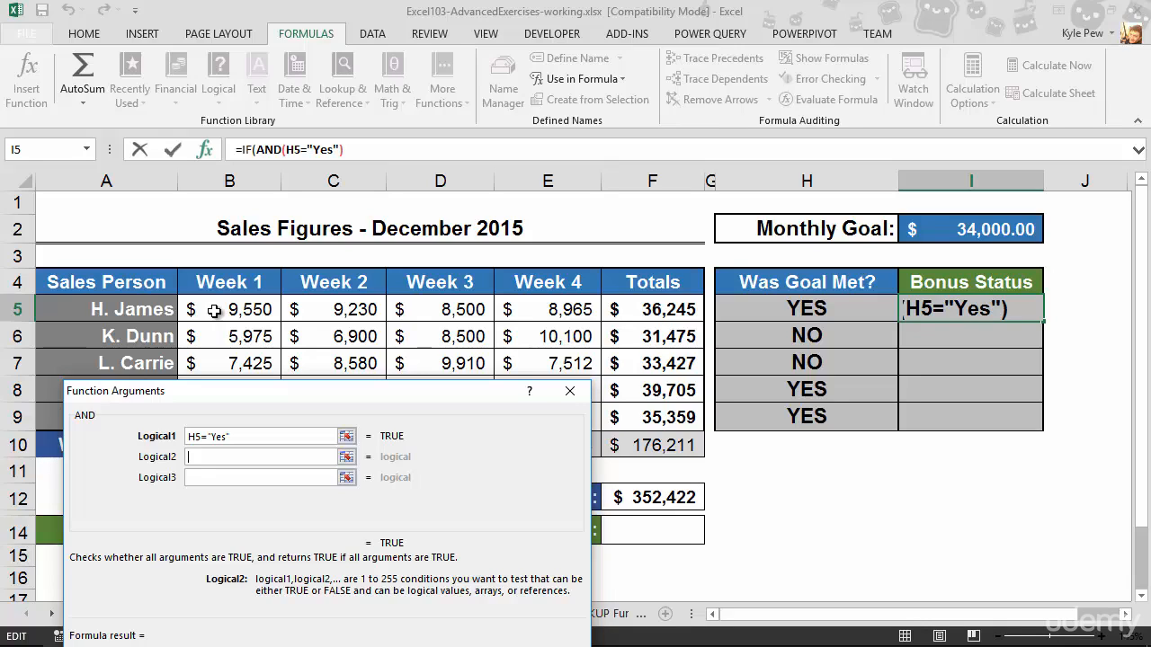
type("min(")
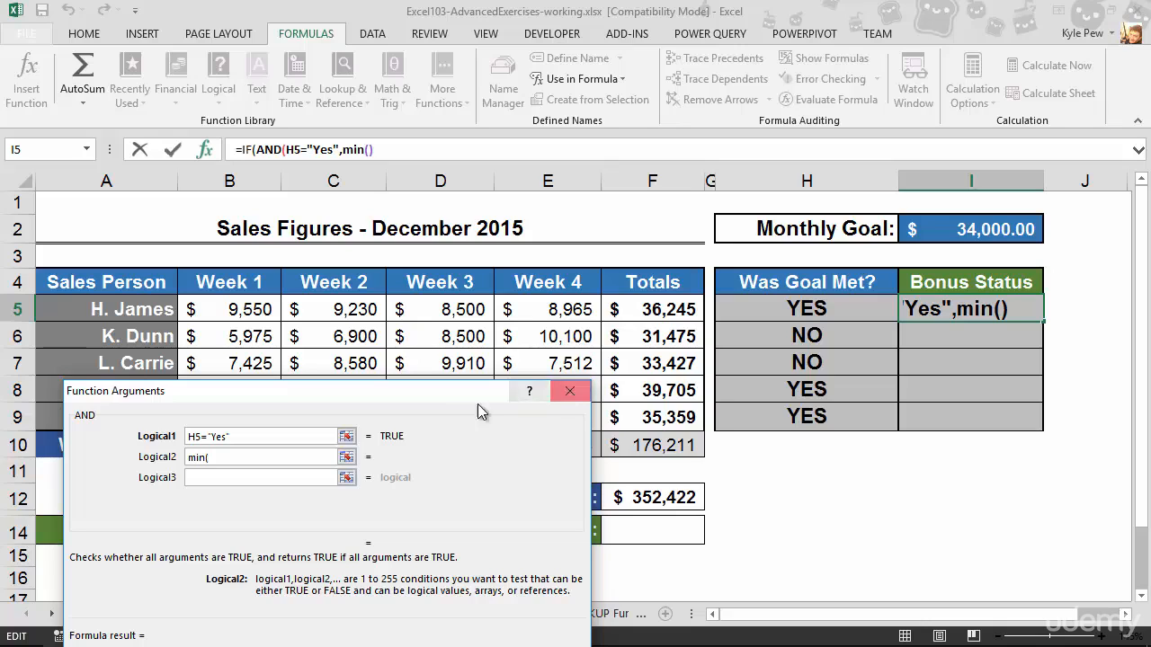
left_click_drag(238, 390, 245, 350)
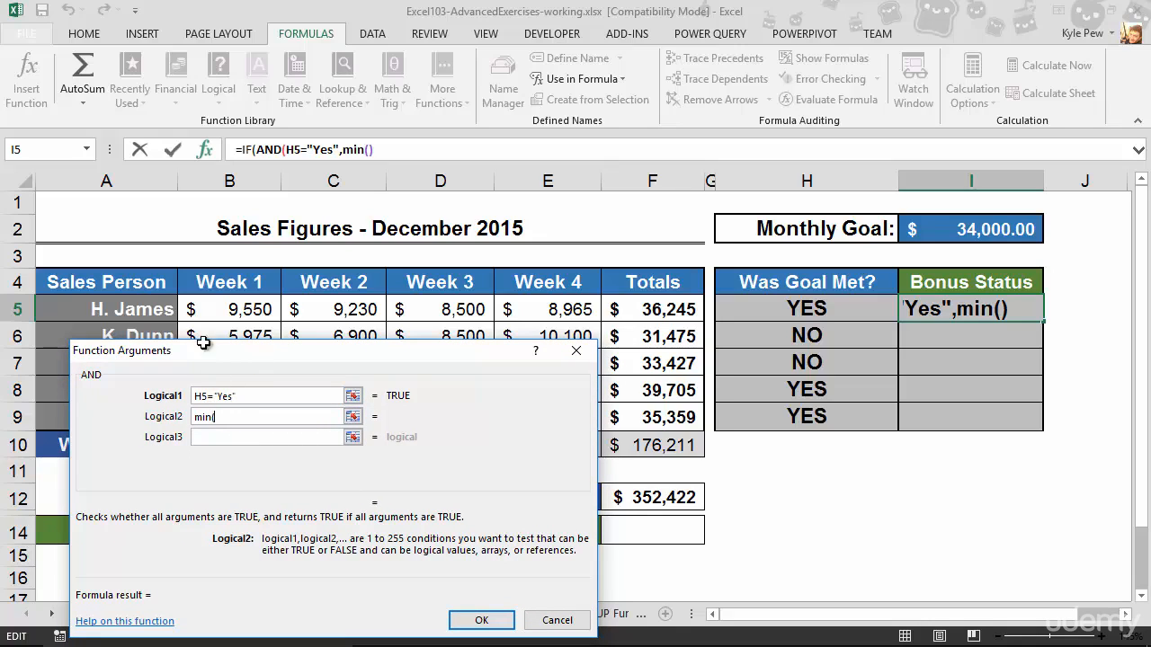
left_click_drag(213, 309, 530, 312)
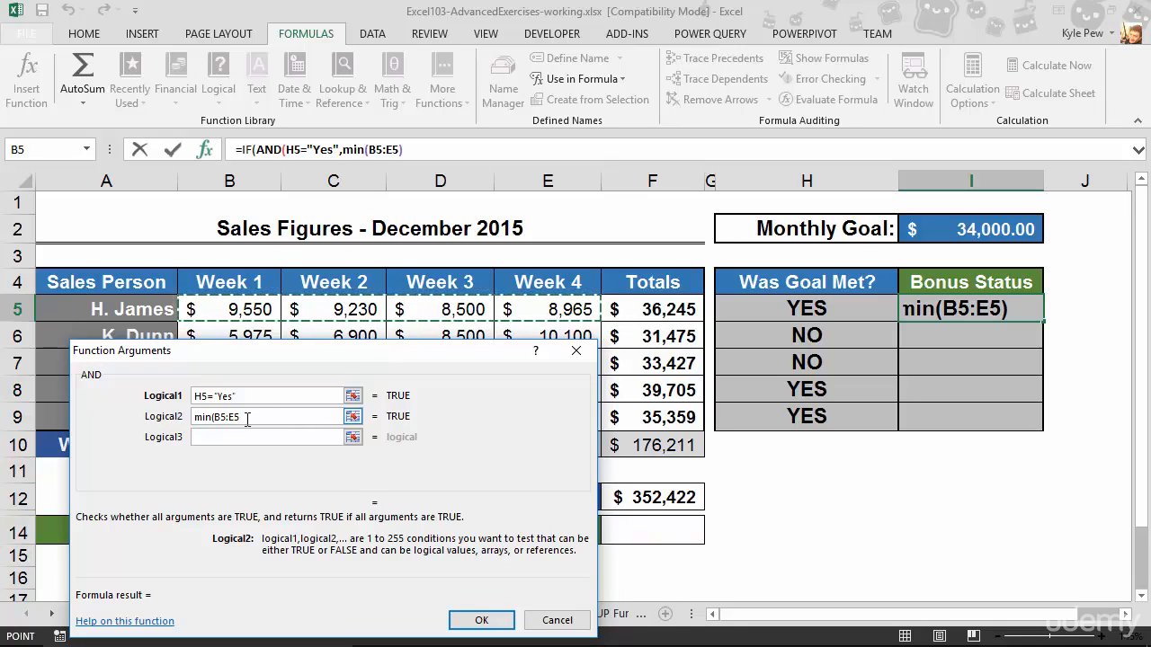
type(")>")
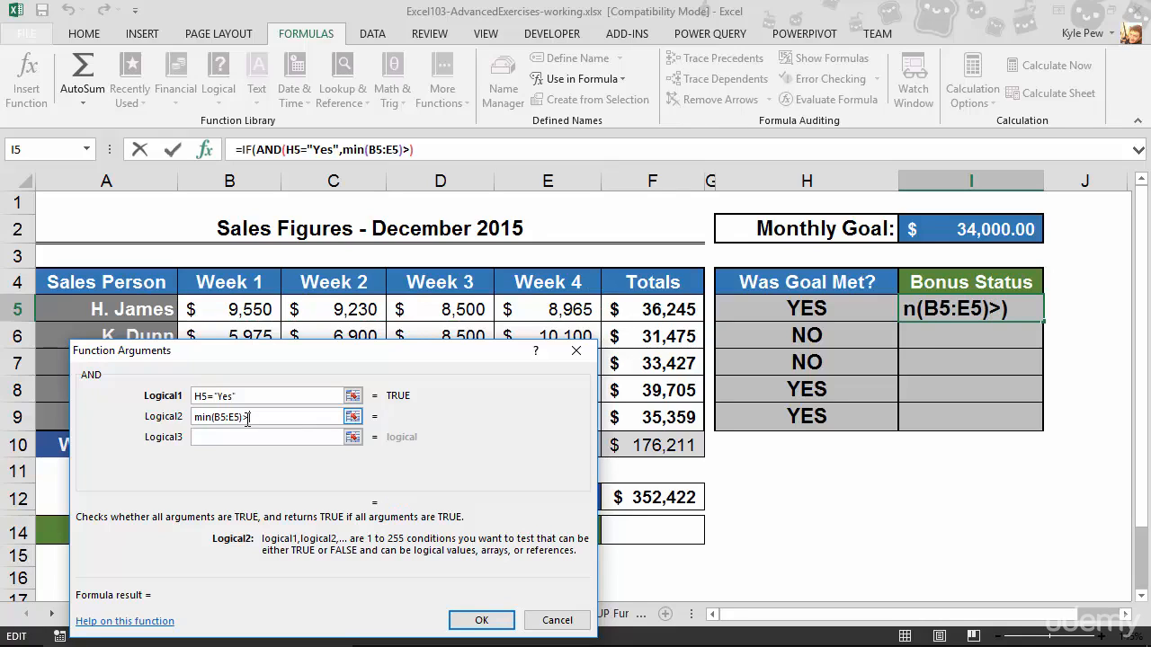
type("=8")
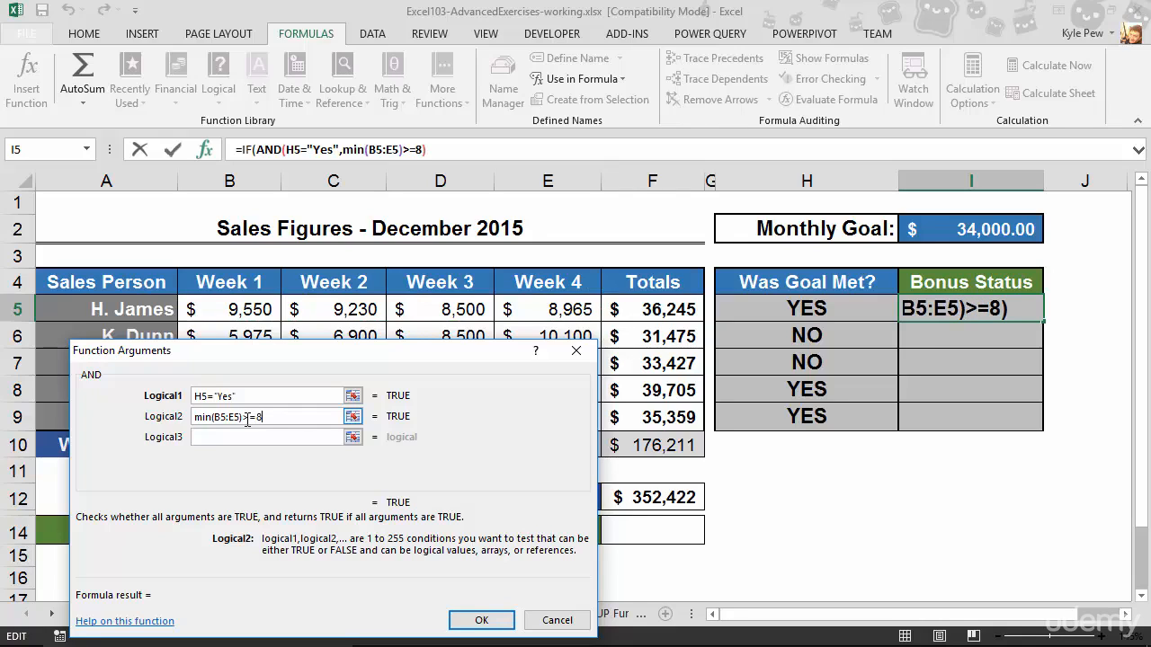
type("000")
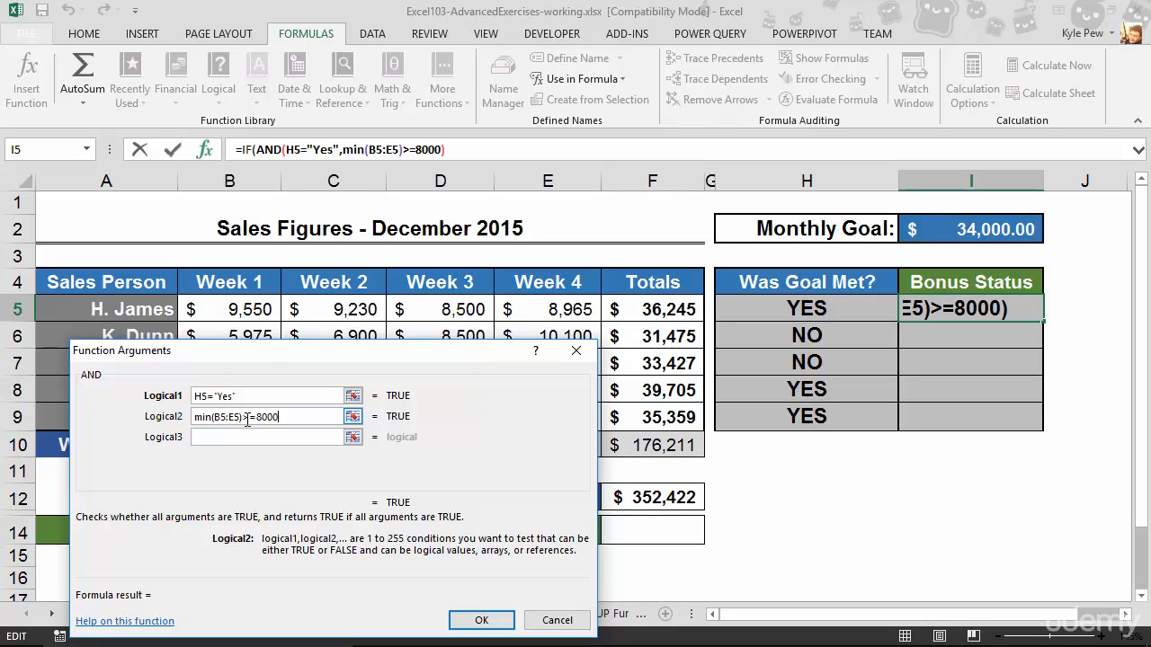
Return to the IF arguments, set BONUS as the true value and NO BONUS as the false value, and complete the formula
left_click(247, 150)
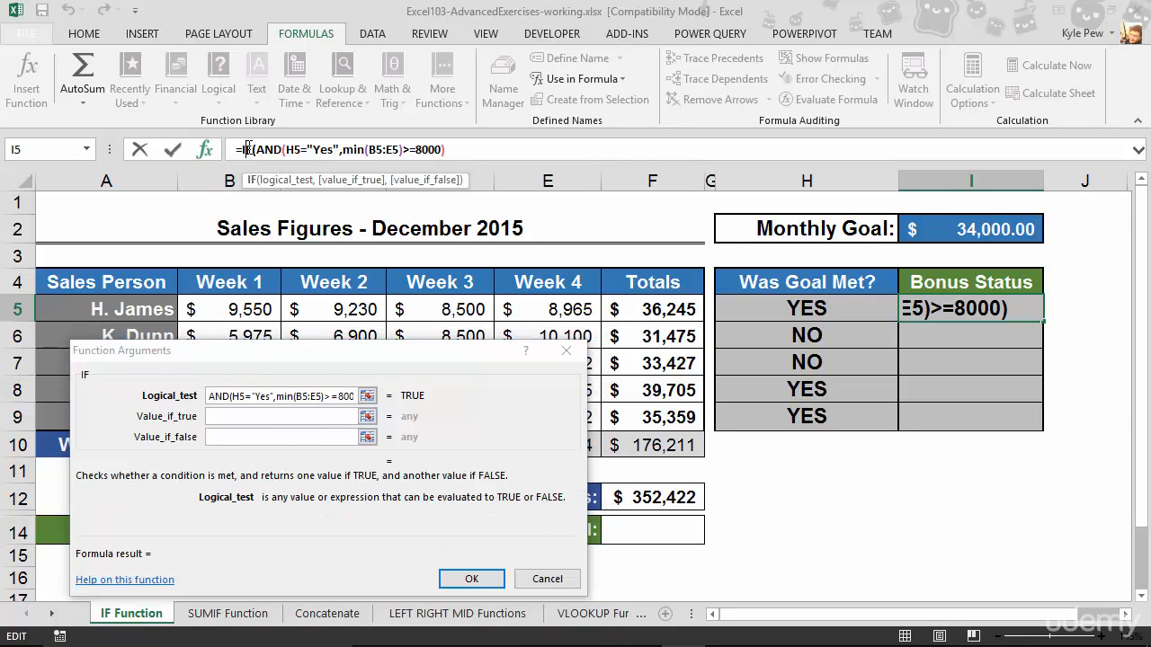
left_click(219, 418)
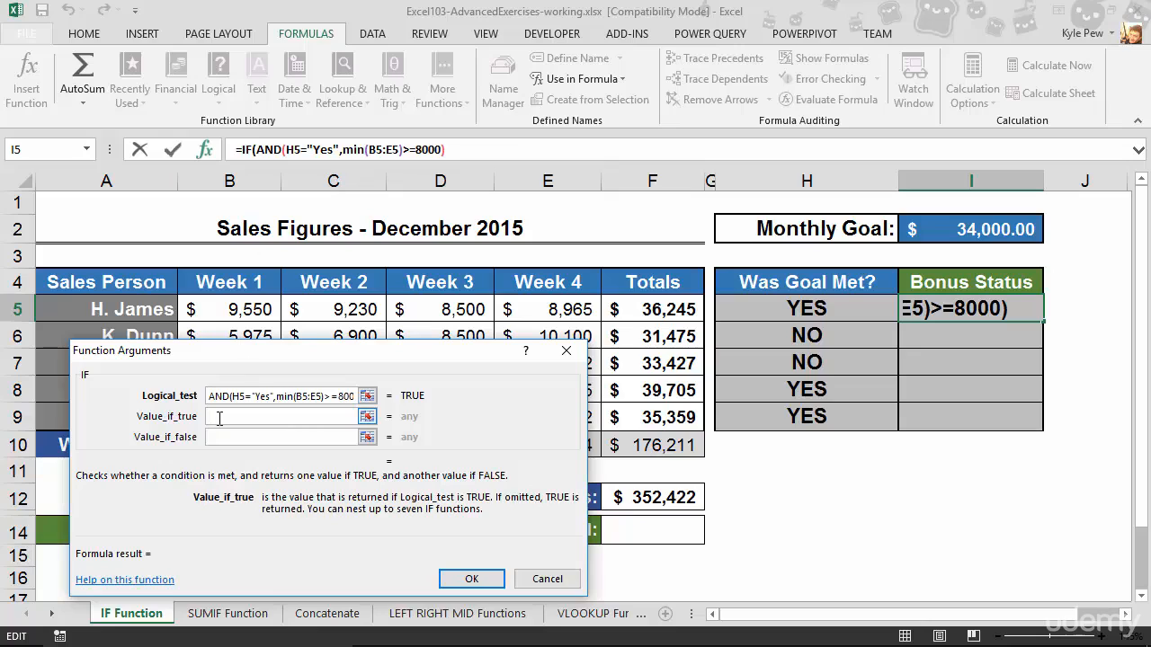
type("BONUS")
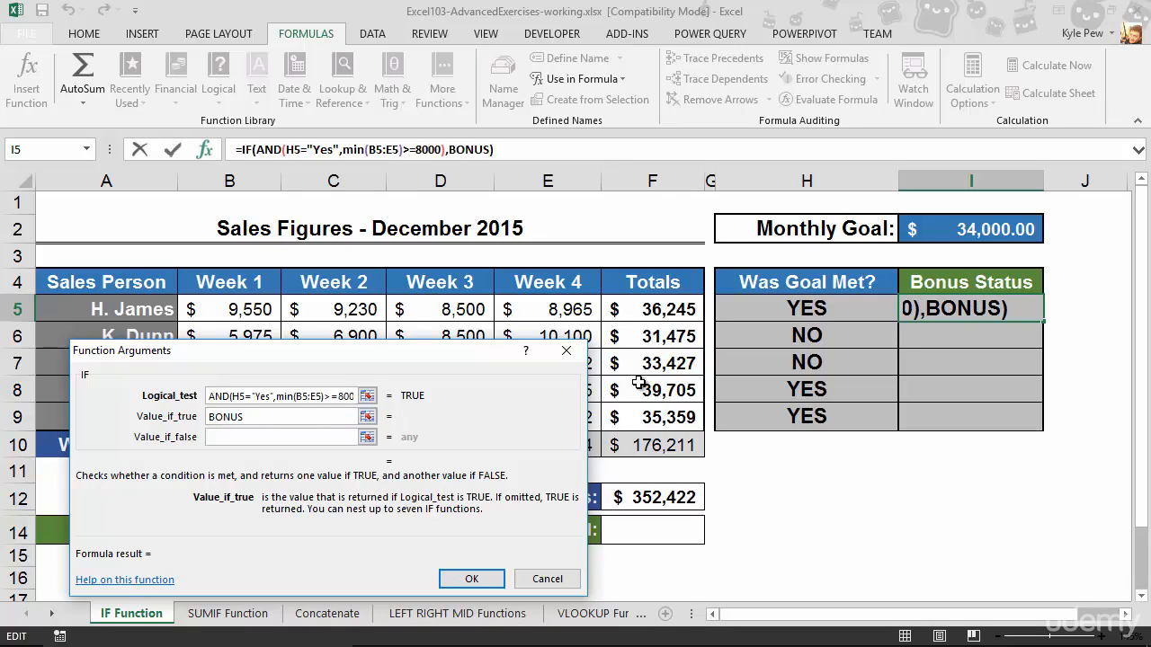
key("Tab")
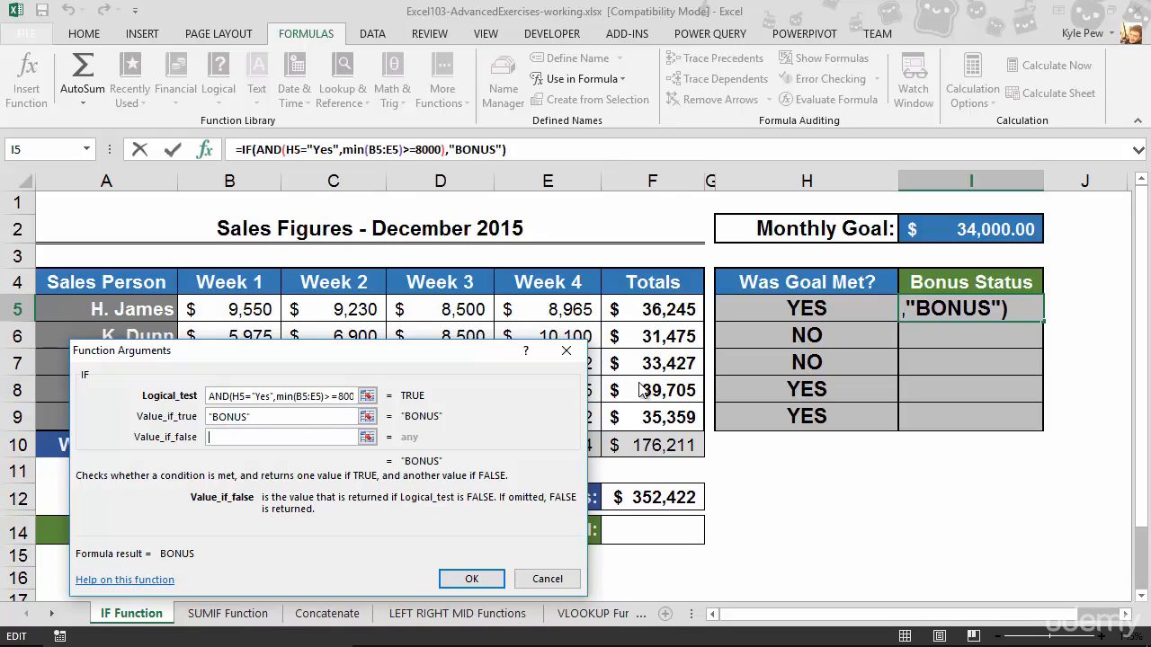
type("NO BONUS")
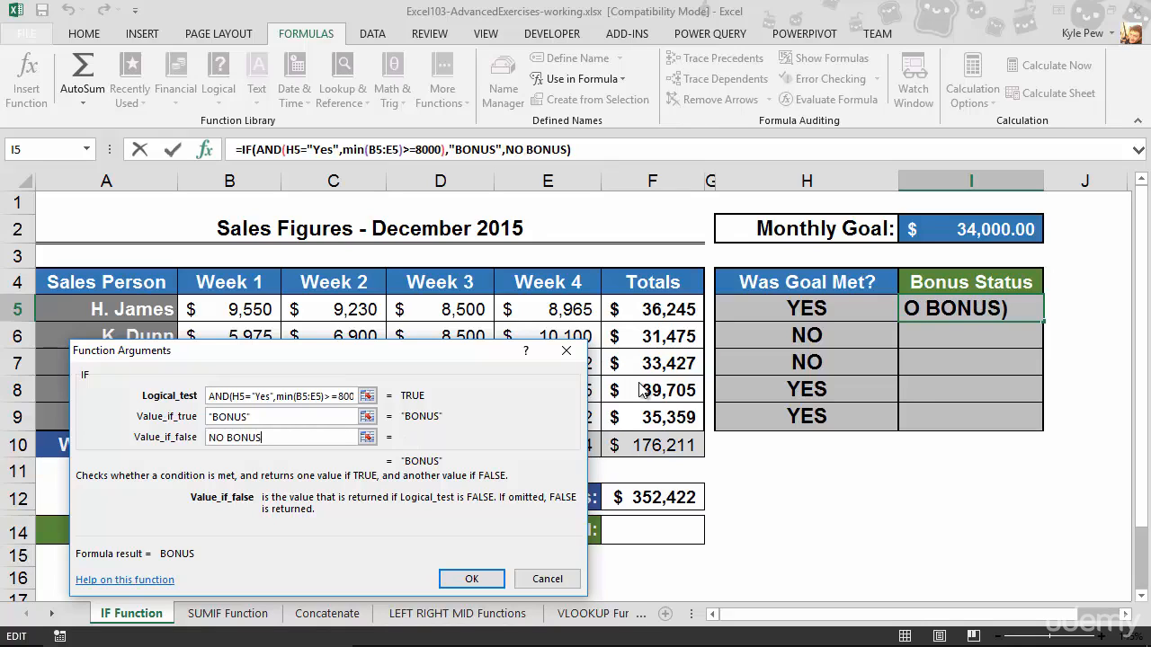
key("Tab")
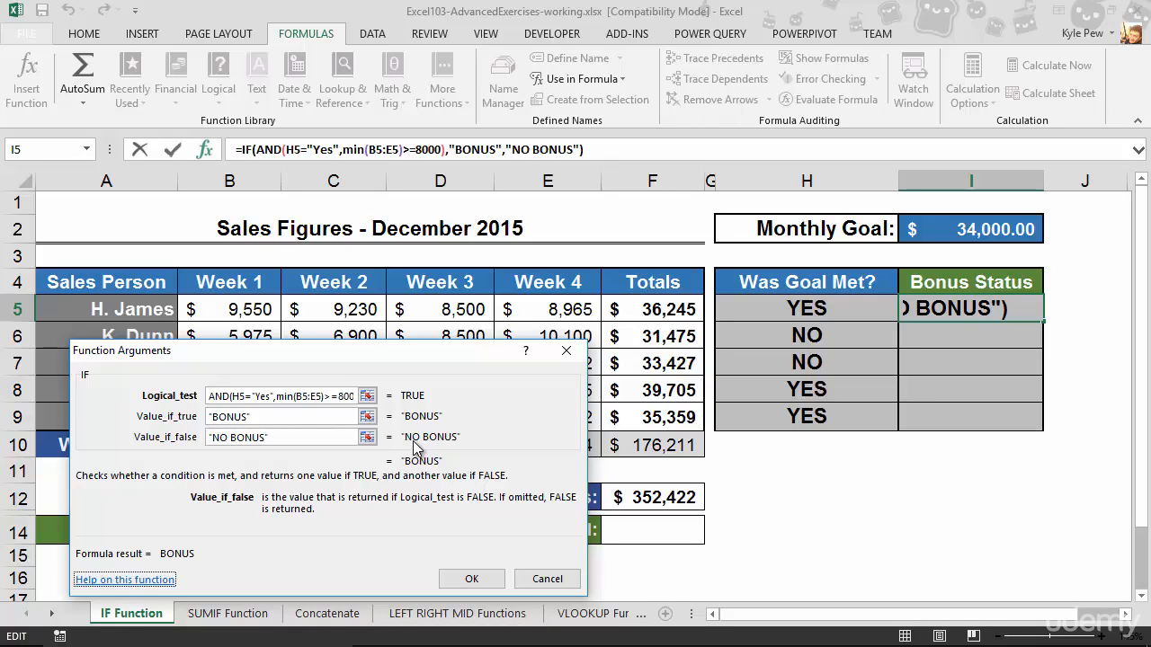
left_click(471, 579)
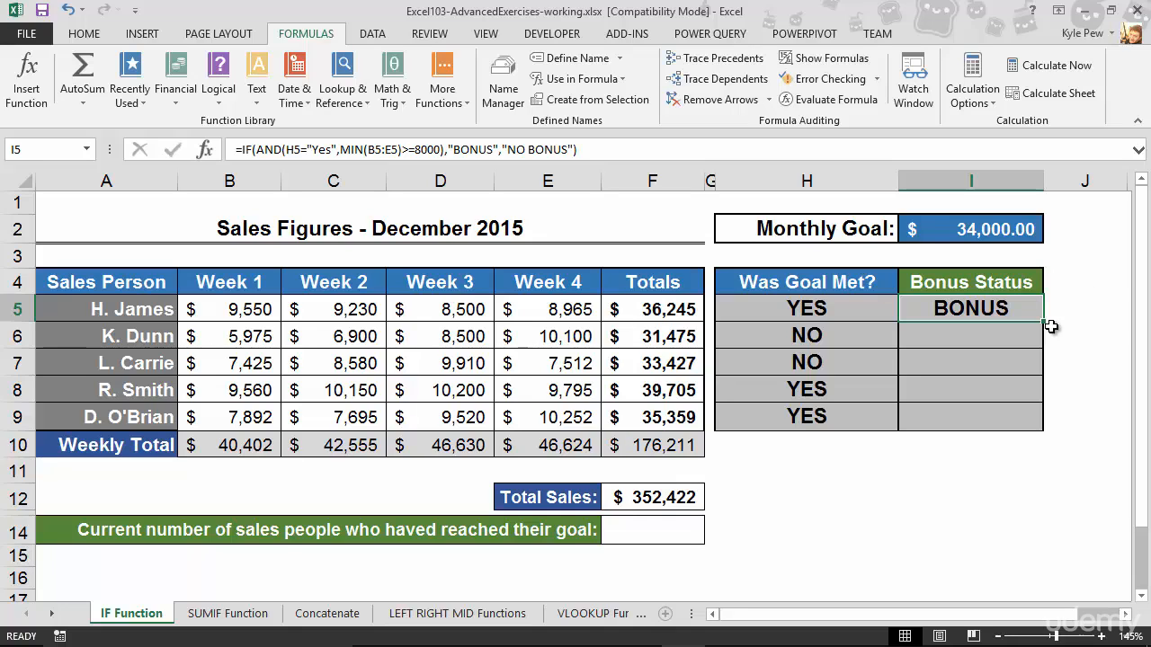
Fill the Bonus Status formula from I5 down through I9 for the remaining sales people
left_click_drag(1044, 321, 1028, 426)
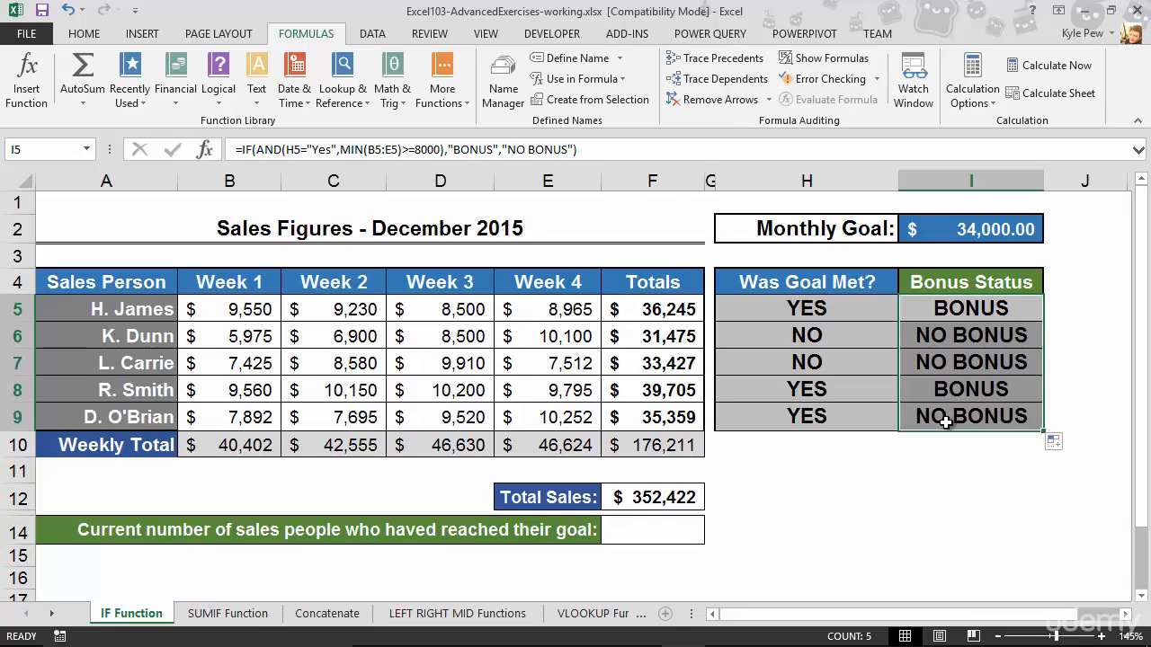
left_click(810, 421)
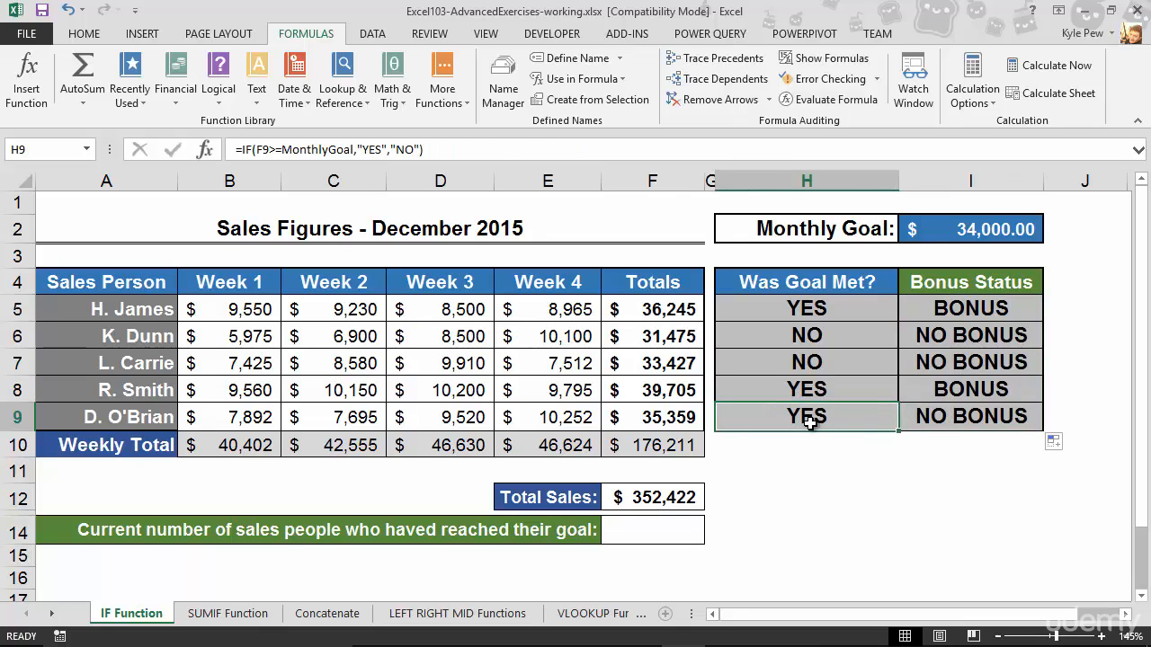